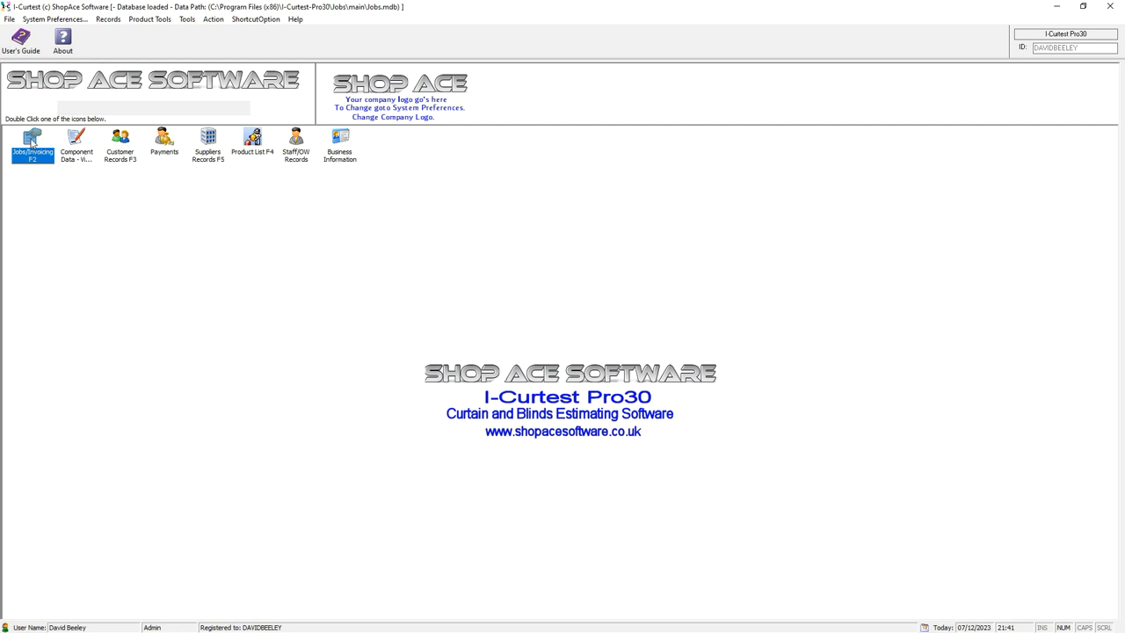
Bring up the Jobs Database listing the active jobs via the Jobs/Invoicing F2 icon
double_click(32, 141)
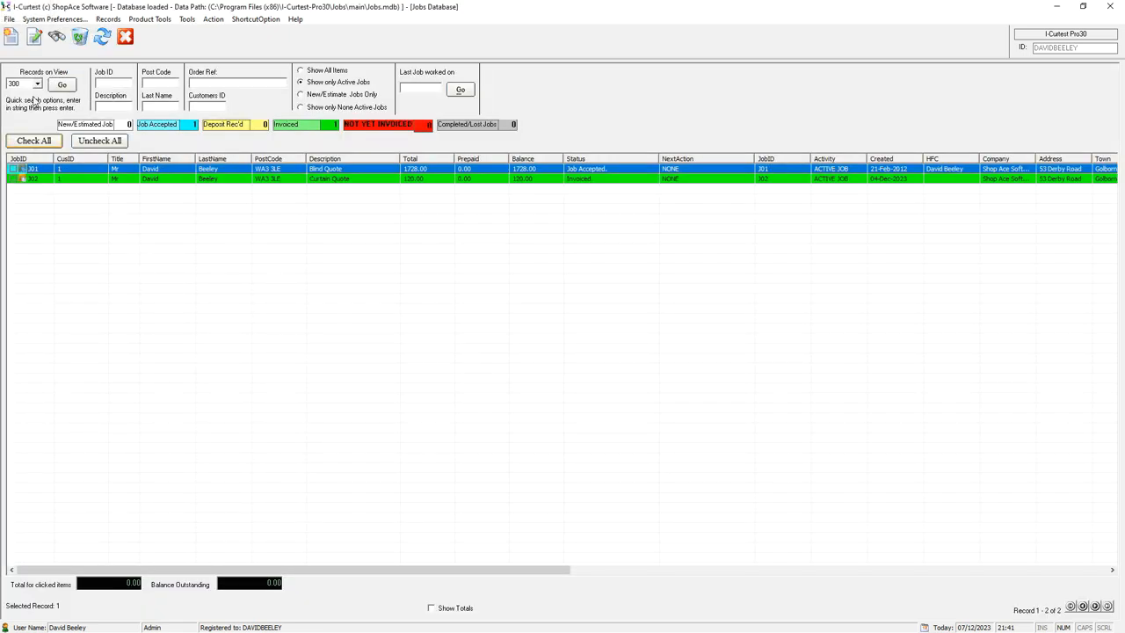
Create new job entry J05 and view its still-empty Components list
left_click(12, 41)
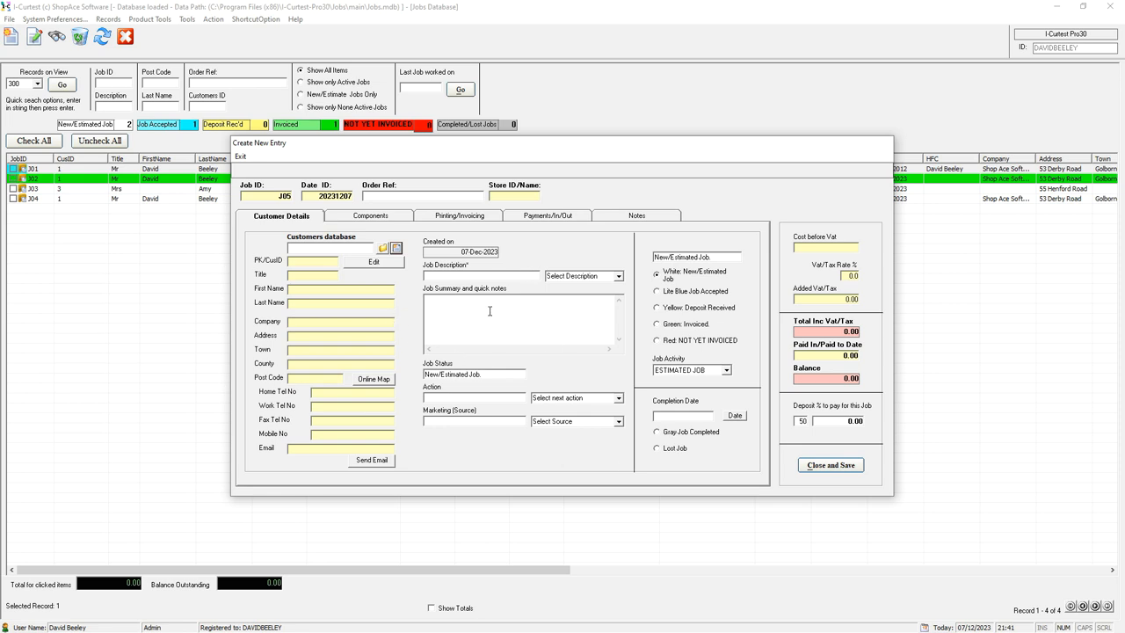
left_click(377, 218)
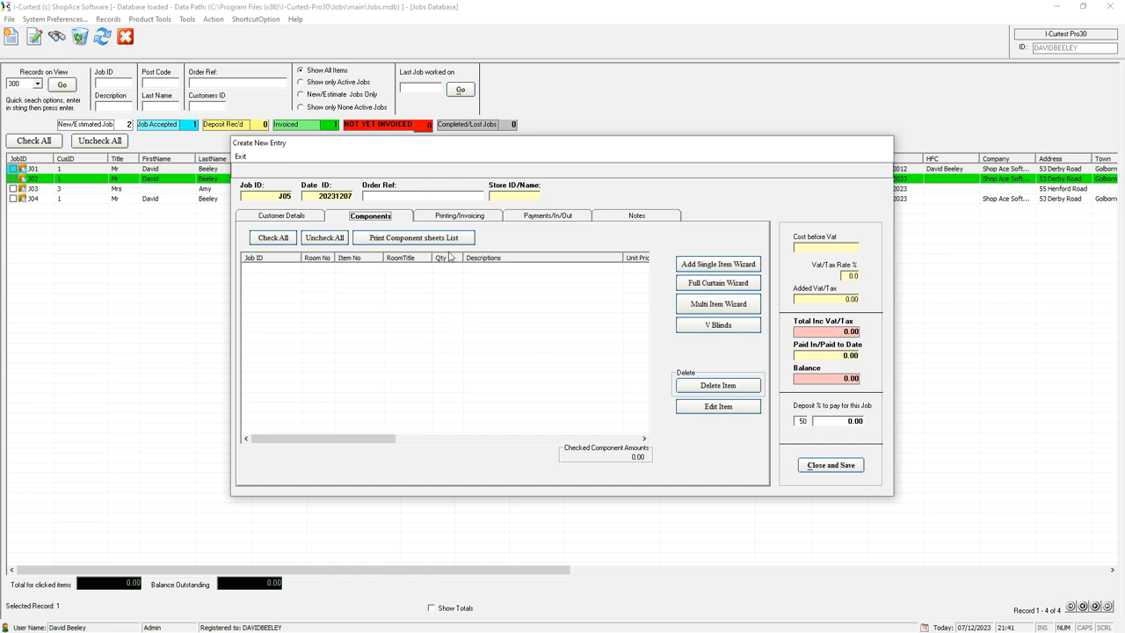
Review job J05's Printing/Invoicing options and its empty Payments/In/Out history
left_click(464, 217)
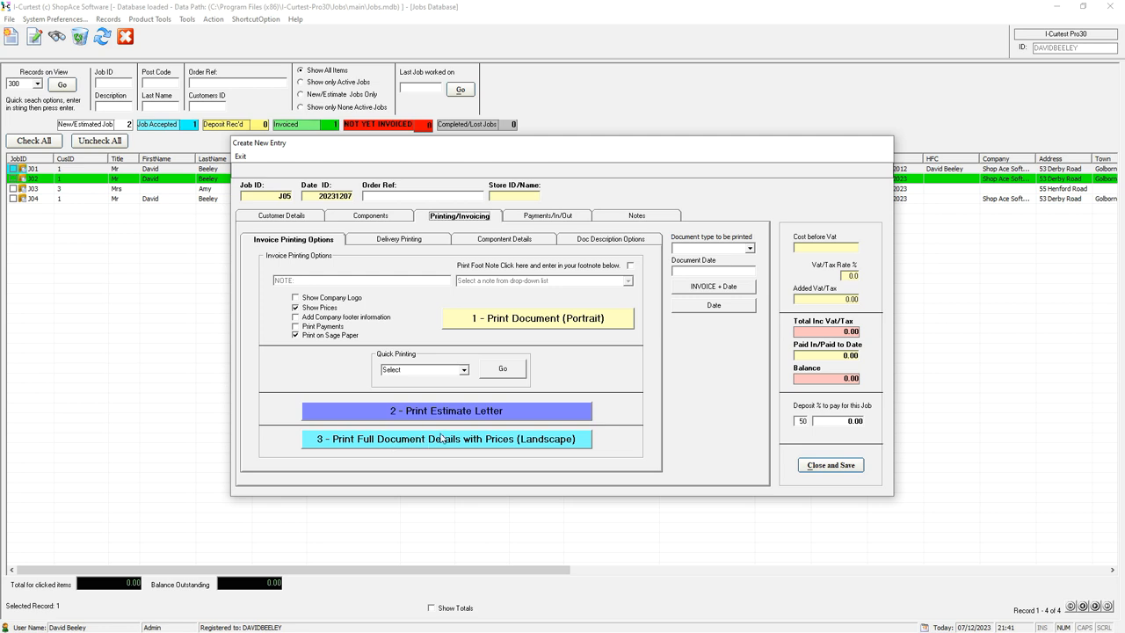
left_click(548, 216)
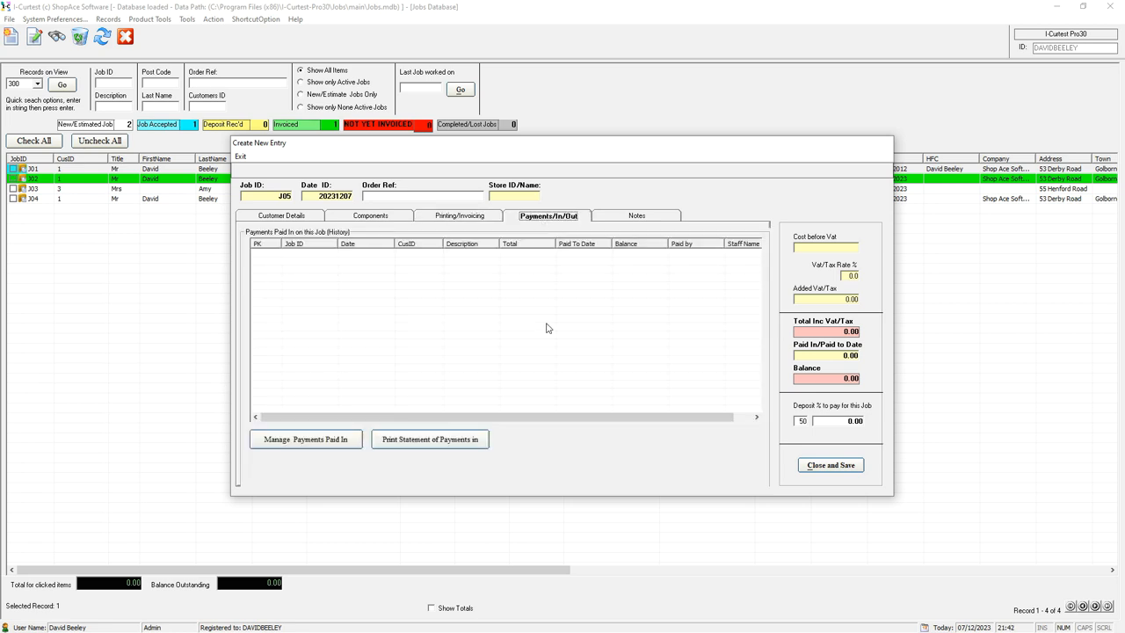
Review job J05's Notes and modification history, then return to Customer Details
left_click(636, 216)
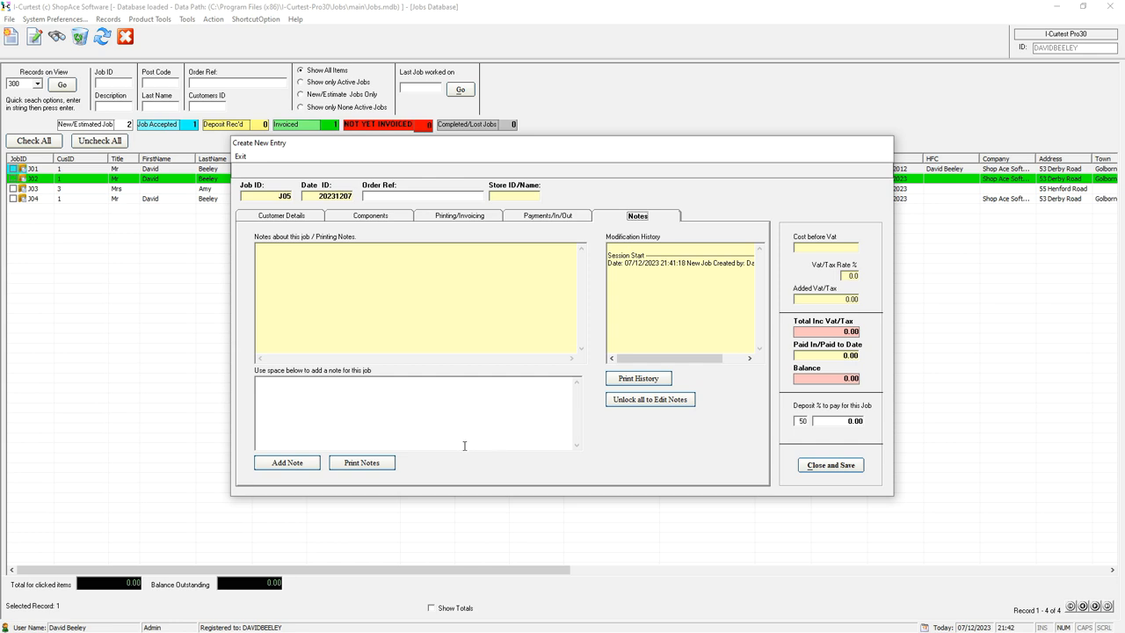
left_click(282, 216)
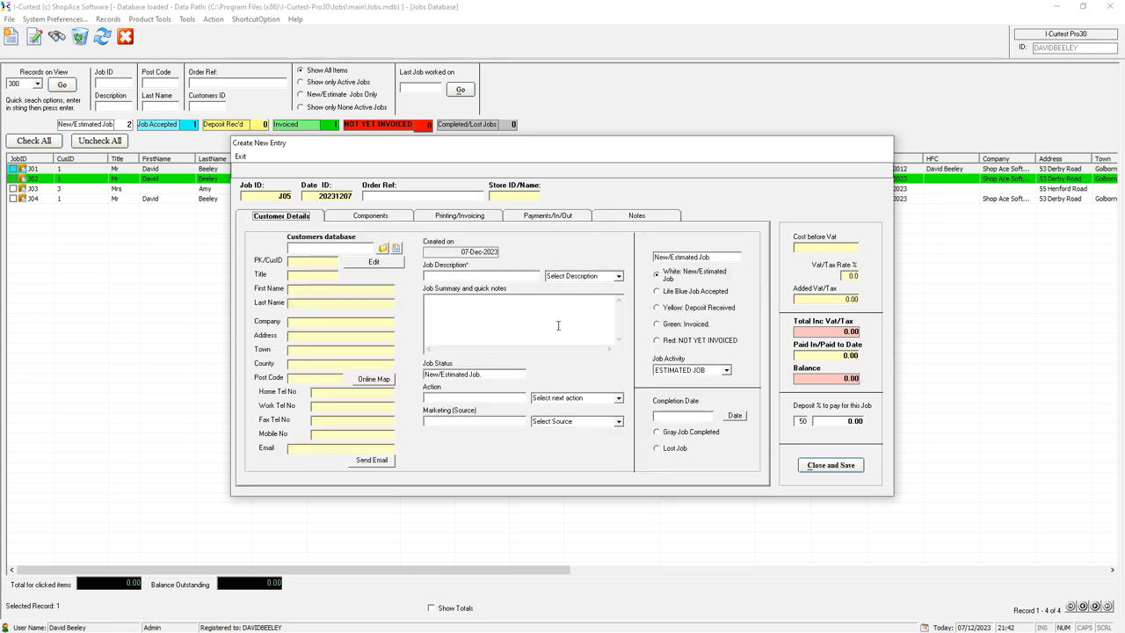